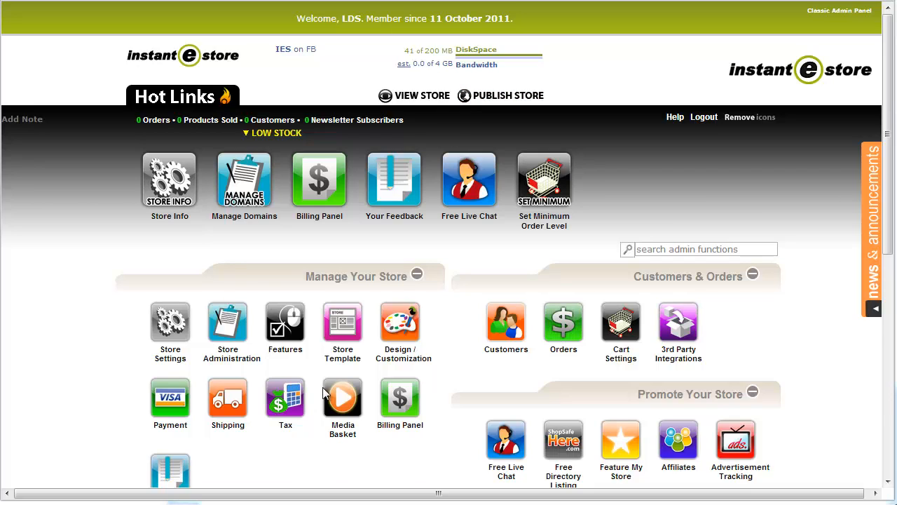
Open the Store Template page and look over the current template and the available templates
{"action": "mouse_move", "coordinate": [335, 325]}
{"action": "left_click", "coordinate": [343, 356]}
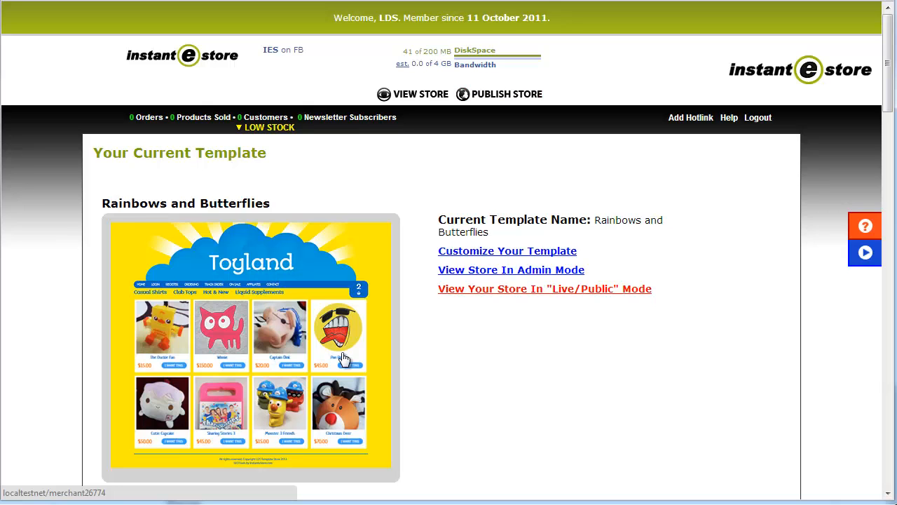
{"action": "scroll", "coordinate": [261, 262], "scroll_direction": "down", "scroll_amount": 2}
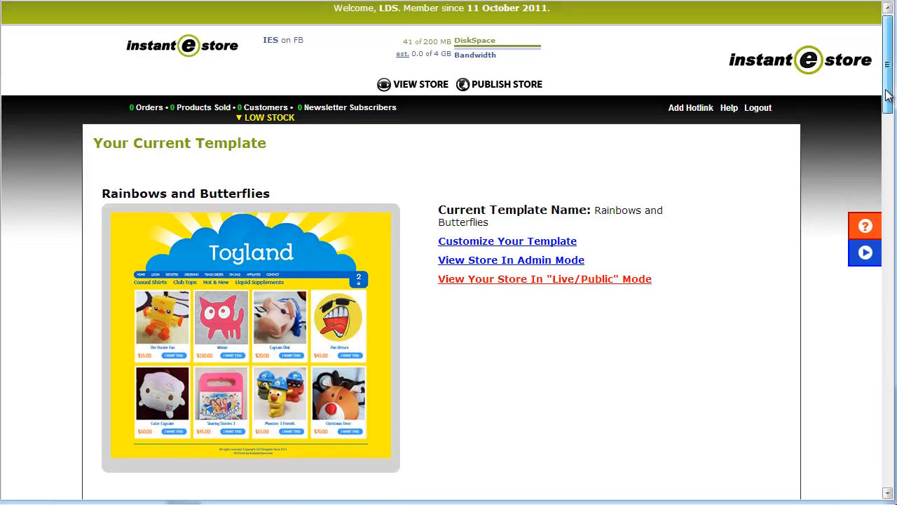
{"action": "scroll", "coordinate": [592, 343], "scroll_direction": "down", "scroll_amount": 6}
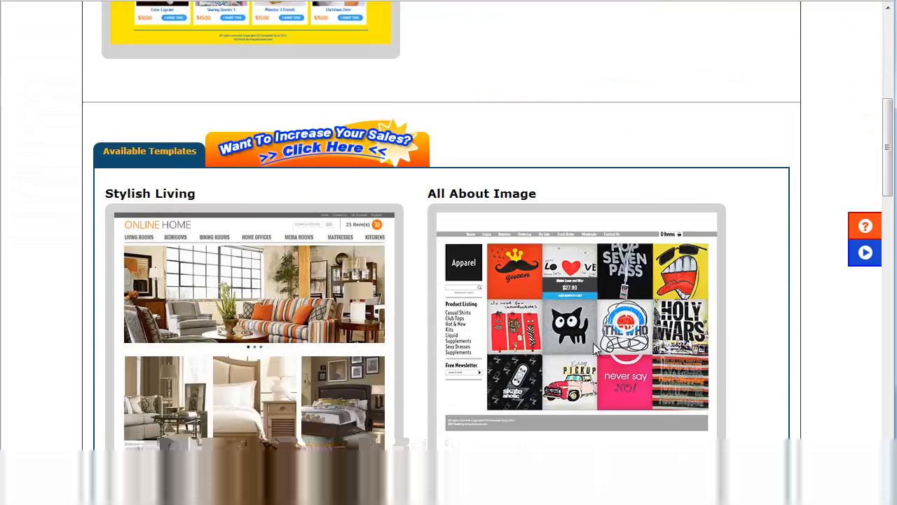
{"action": "scroll", "coordinate": [593, 342], "scroll_direction": "down", "scroll_amount": 1}
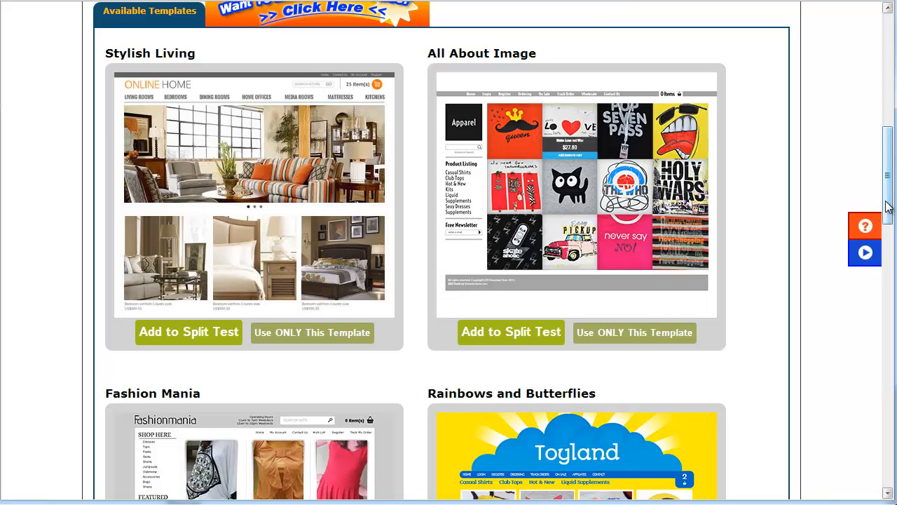
{"action": "left_click_drag", "start_coordinate": [888, 199], "coordinate": [867, 96]}
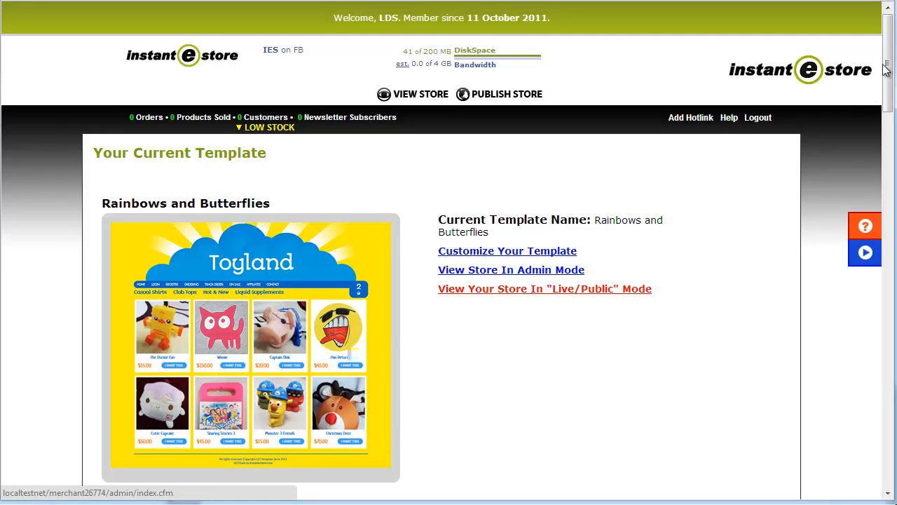
{"action": "left_click_drag", "start_coordinate": [885, 68], "coordinate": [884, 79]}
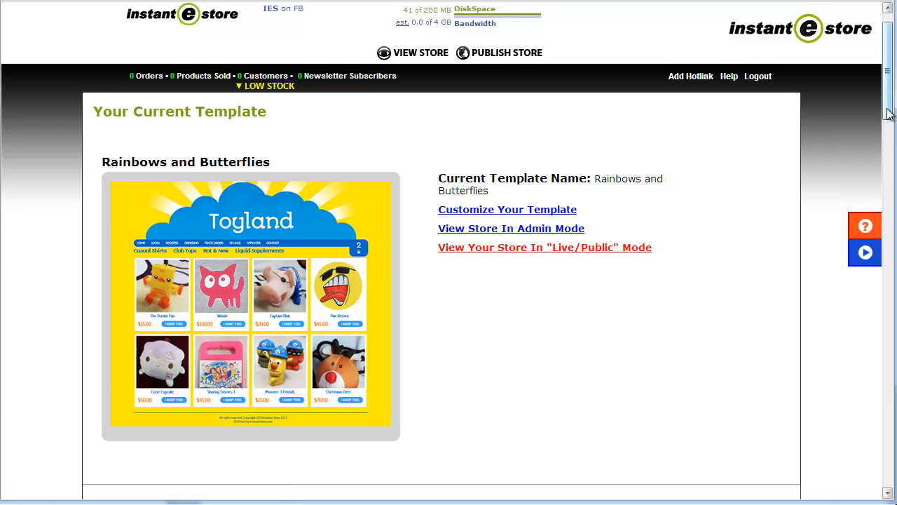
{"action": "left_click_drag", "start_coordinate": [885, 111], "coordinate": [858, 184]}
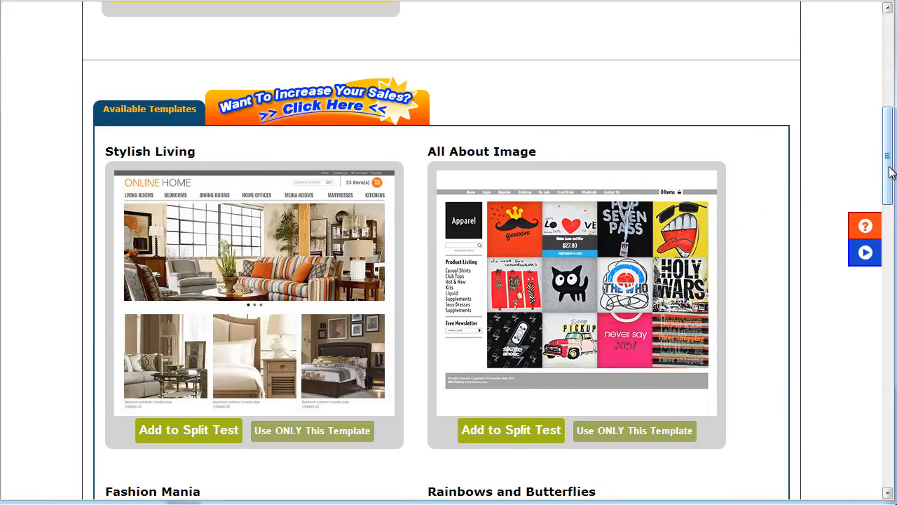
Start applying All About Image as the store's only template and dismiss the confirmation
{"action": "left_click_drag", "start_coordinate": [888, 164], "coordinate": [889, 177]}
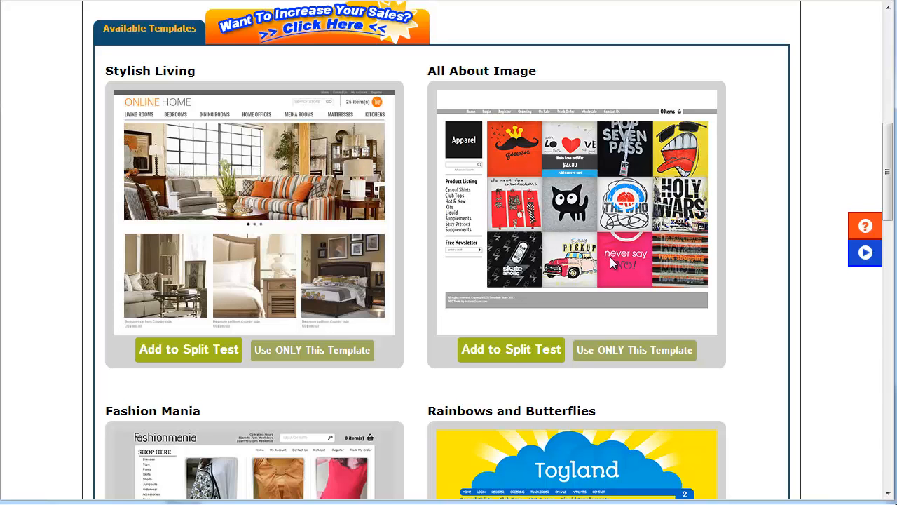
{"action": "left_click", "coordinate": [636, 349]}
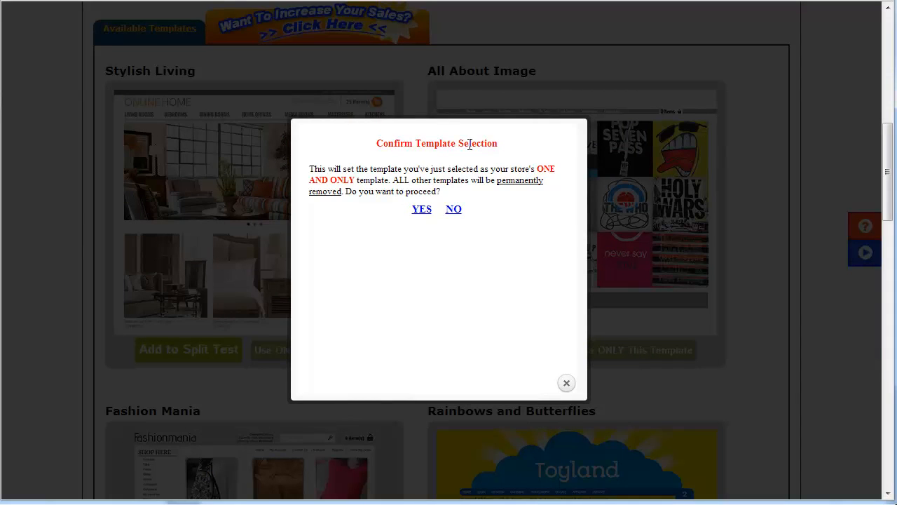
{"action": "left_click", "coordinate": [566, 383]}
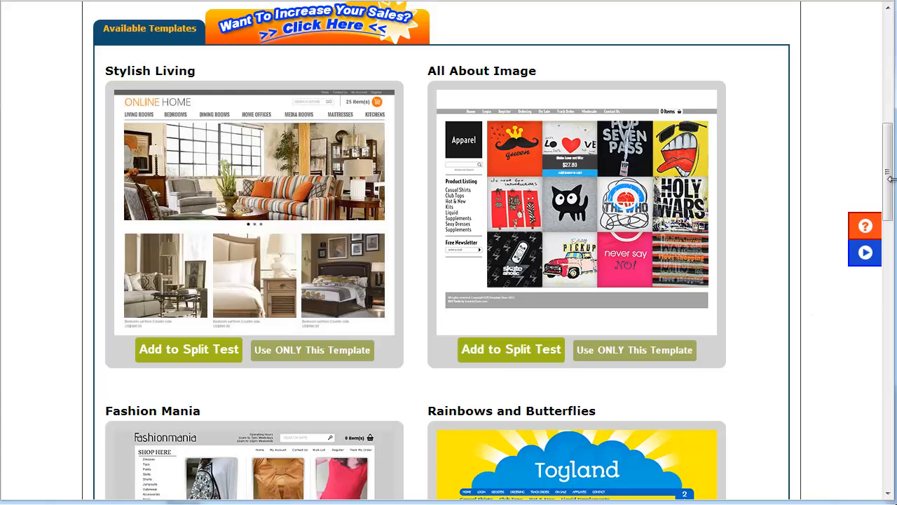
Add the All About Image template to the split test and close the result dialog
{"action": "mouse_move", "coordinate": [890, 179]}
{"action": "left_mouse_down"}
{"action": "mouse_move", "coordinate": [890, 107]}
{"action": "mouse_move", "coordinate": [888, 168]}
{"action": "left_mouse_up"}
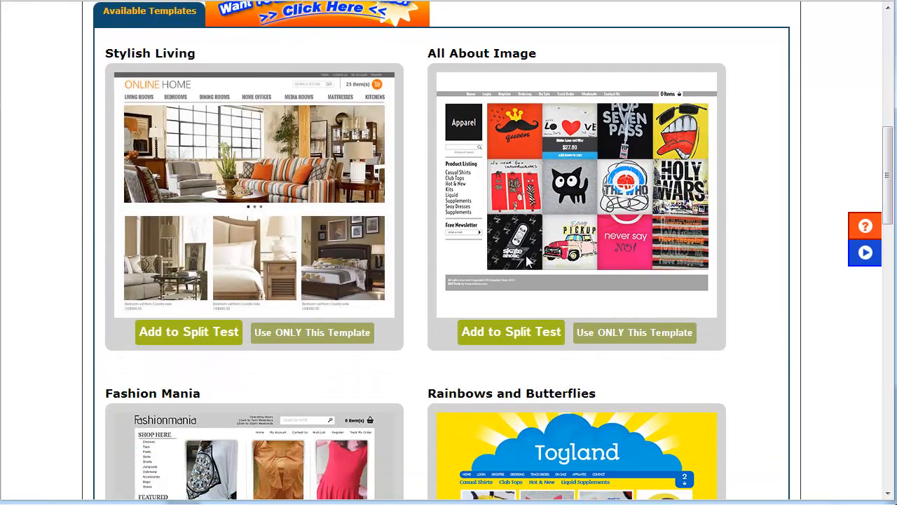
{"action": "left_click", "coordinate": [522, 334]}
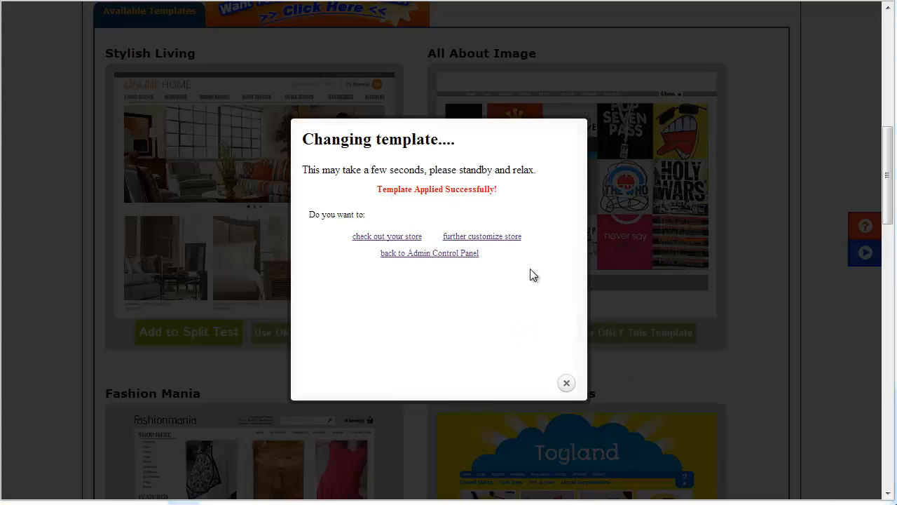
{"action": "left_click", "coordinate": [567, 384]}
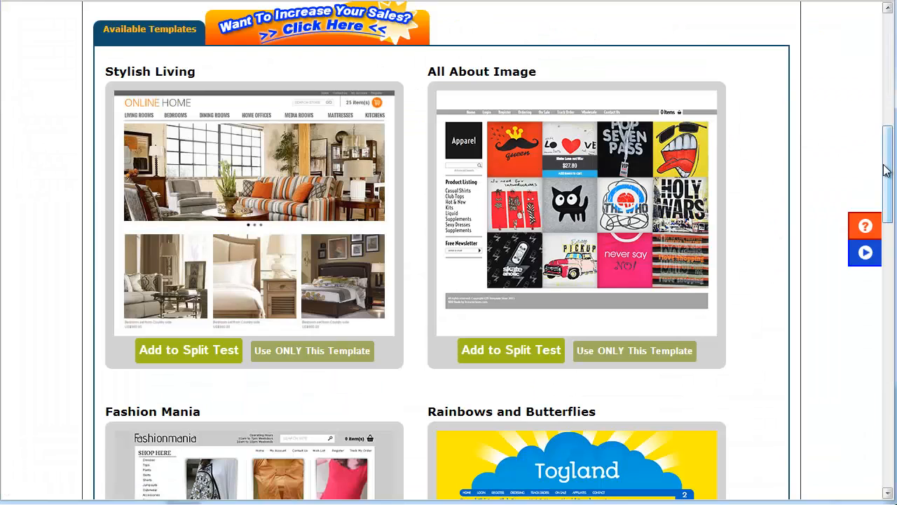
Set the All About Image template to Live in the current templates table
{"action": "left_click_drag", "start_coordinate": [886, 171], "coordinate": [881, 48]}
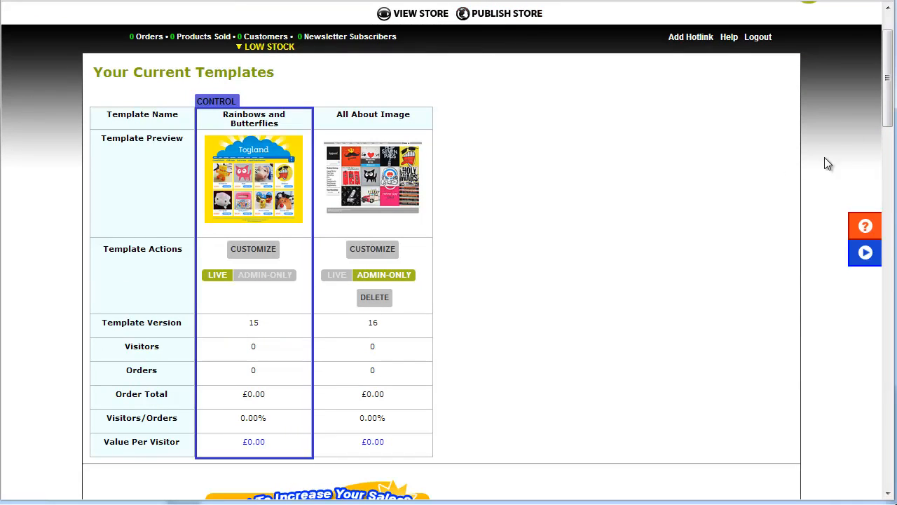
{"action": "left_click_drag", "start_coordinate": [888, 96], "coordinate": [887, 98]}
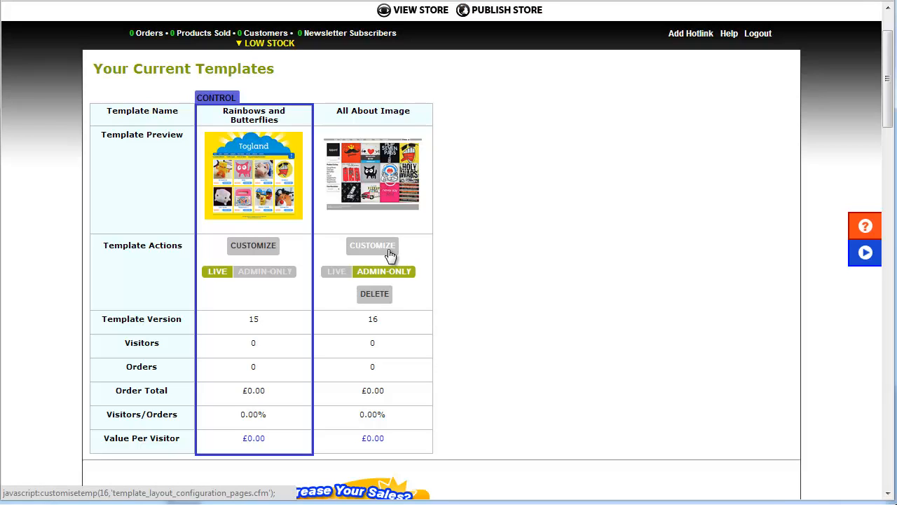
{"action": "left_click", "coordinate": [337, 272]}
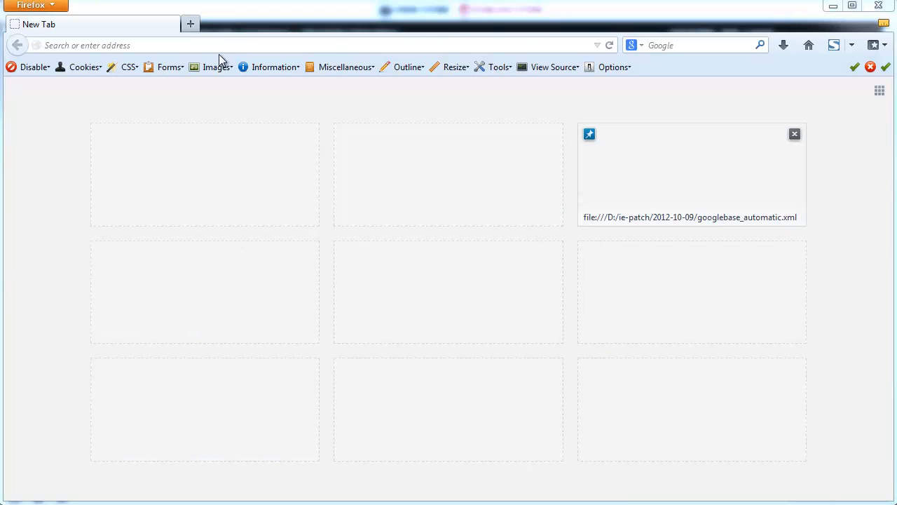
Switch to Firefox, open localtestnet/merchant26774/ and look over the storefront's template
{"action": "left_click", "coordinate": [242, 46]}
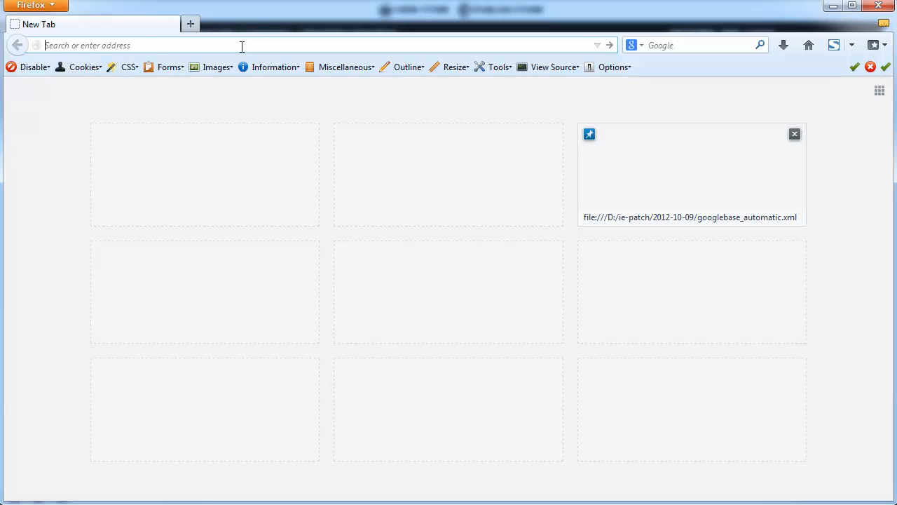
{"action": "type", "text": "http://localtestnet/merchant26774/"}
{"action": "key", "text": "Return"}
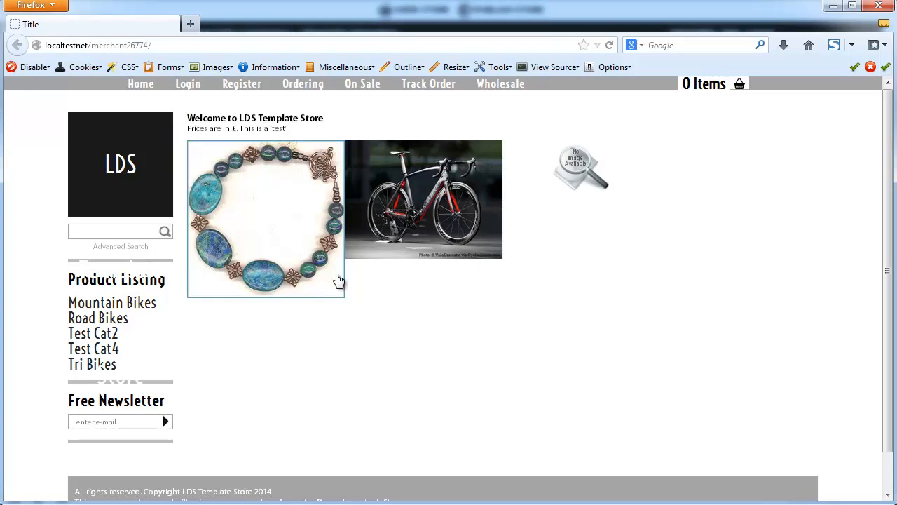
{"action": "scroll", "coordinate": [890, 195], "scroll_direction": "down", "scroll_amount": 1}
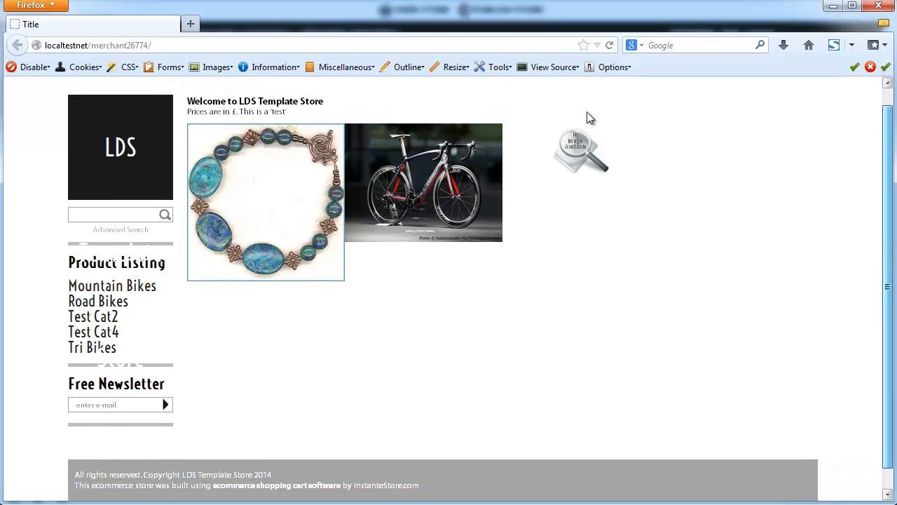
{"action": "mouse_move", "coordinate": [486, 150]}
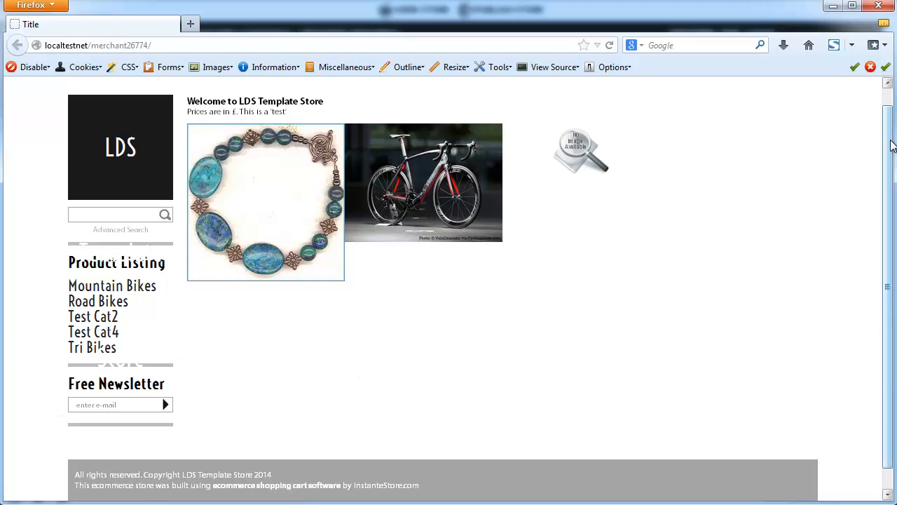
{"action": "scroll", "coordinate": [891, 149], "scroll_direction": "up", "scroll_amount": 1}
{"action": "mouse_move", "coordinate": [654, 254]}
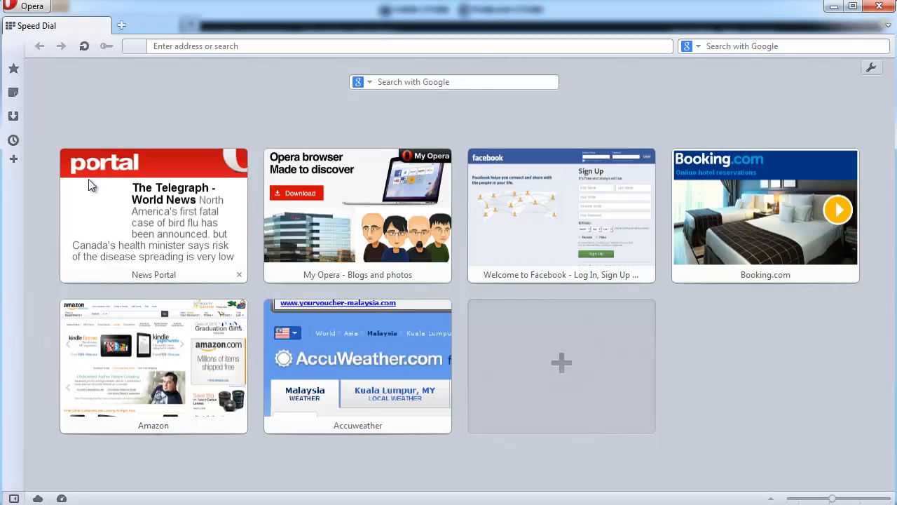
{"action": "left_click", "coordinate": [183, 45]}
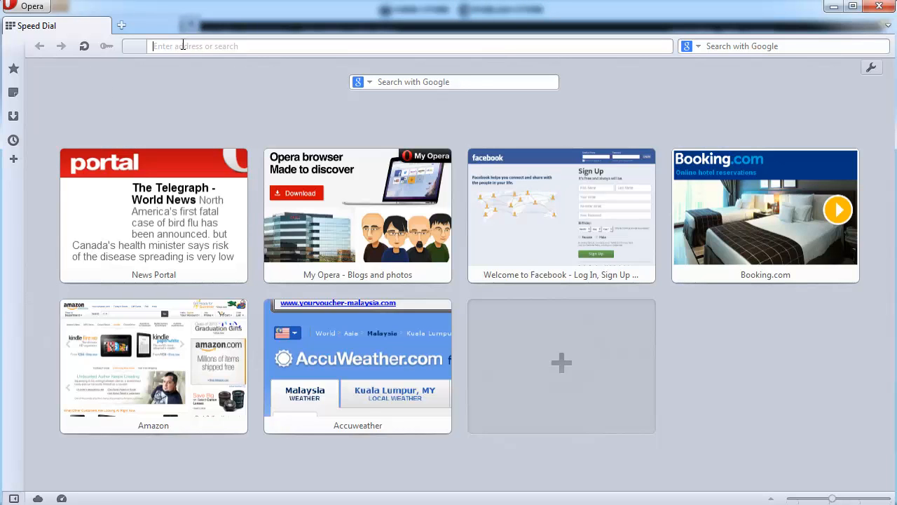
{"action": "type", "text": "http://localtestnet/merchant26774/"}
{"action": "key", "text": "Return"}
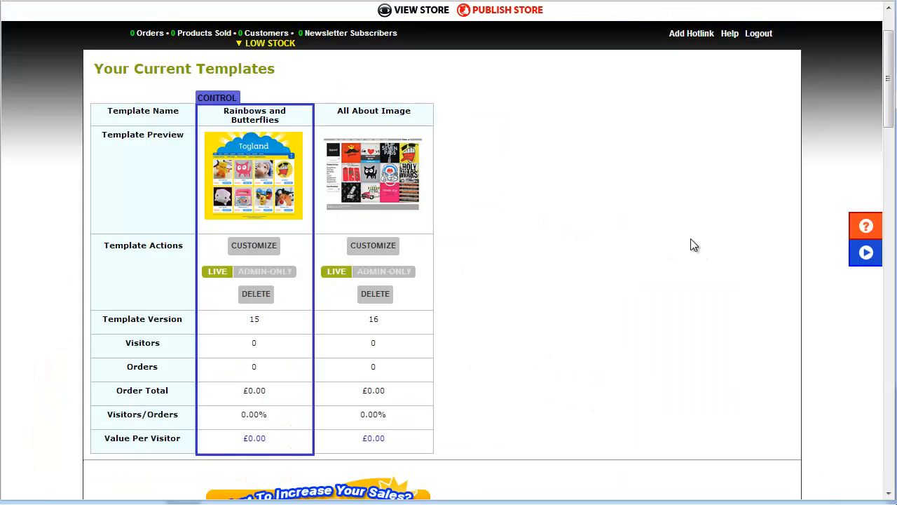
Return to the store admin page, add All About Image to the split test a second time and close the result dialog
{"action": "scroll", "coordinate": [570, 320], "scroll_direction": "down", "scroll_amount": 2}
{"action": "scroll", "coordinate": [571, 321], "scroll_direction": "up", "scroll_amount": 4}
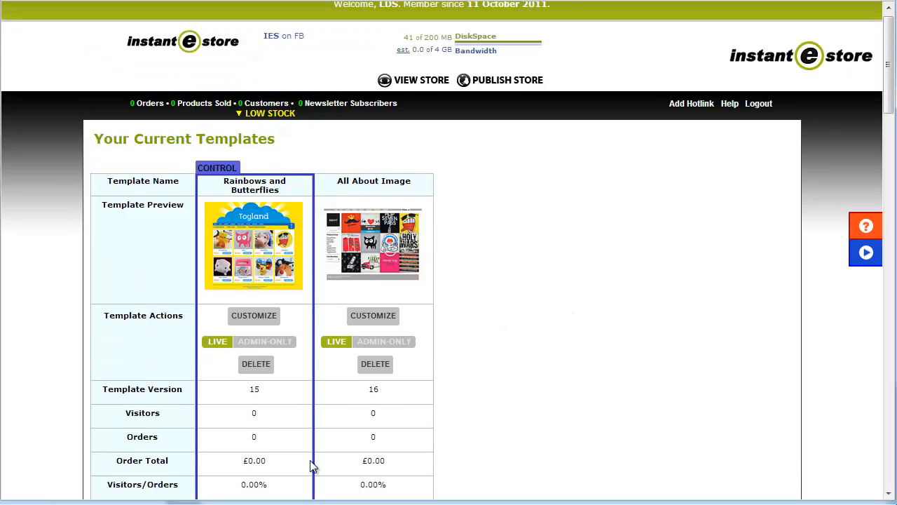
{"action": "scroll", "coordinate": [633, 357], "scroll_direction": "down", "scroll_amount": 2}
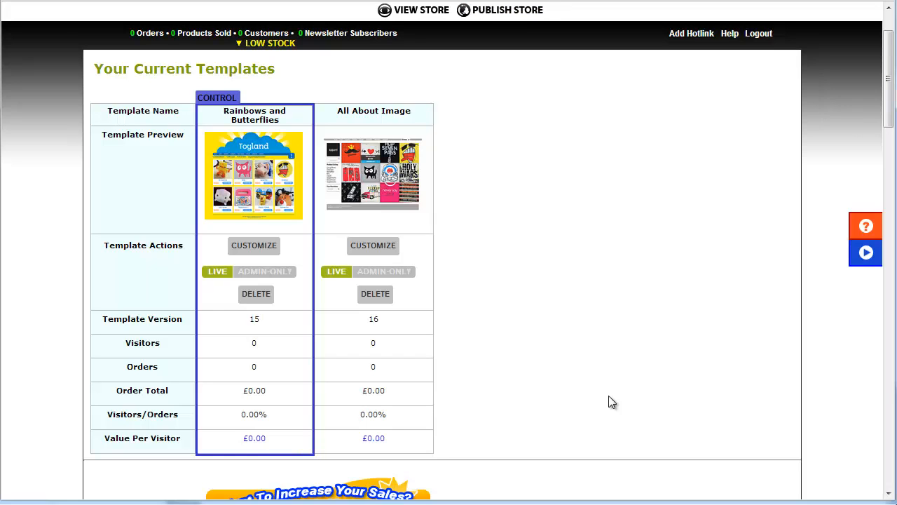
{"action": "scroll", "coordinate": [608, 395], "scroll_direction": "down", "scroll_amount": 1}
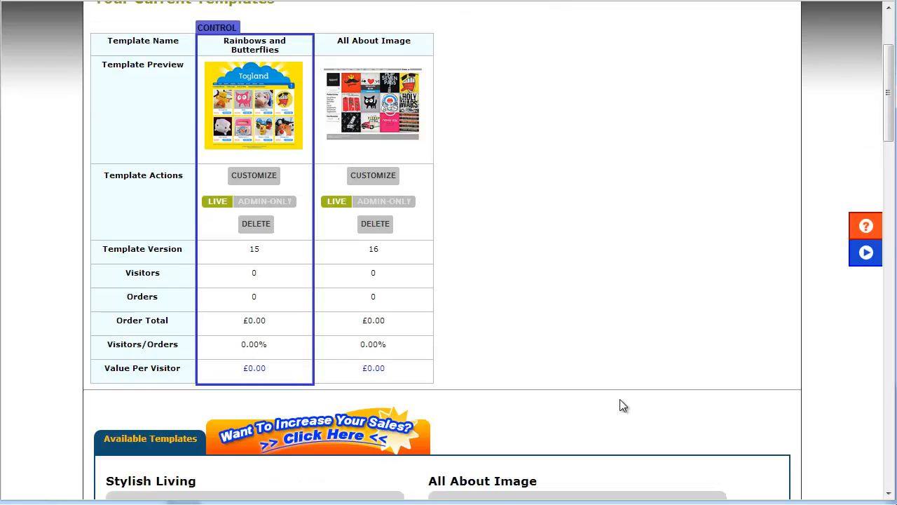
{"action": "scroll", "coordinate": [620, 403], "scroll_direction": "up", "scroll_amount": 1}
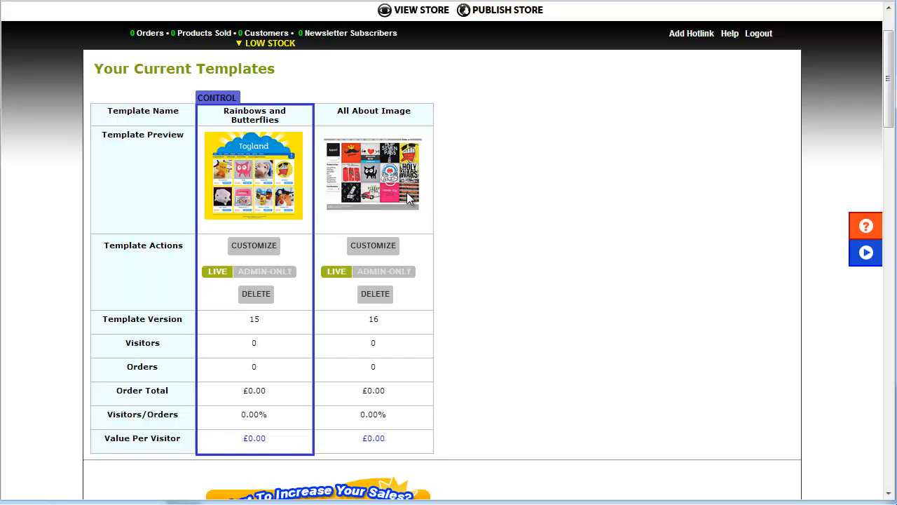
{"action": "scroll", "coordinate": [537, 405], "scroll_direction": "down", "scroll_amount": 6}
{"action": "left_click", "coordinate": [537, 405]}
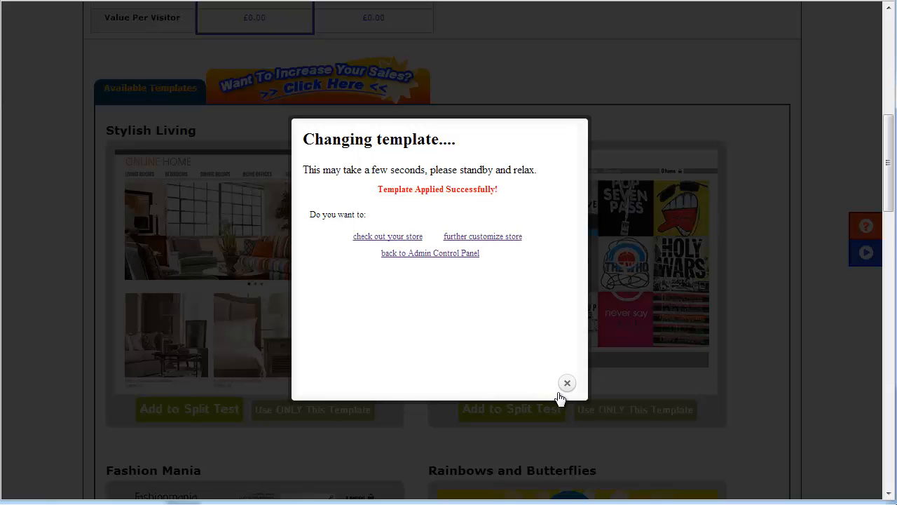
{"action": "left_click", "coordinate": [566, 384]}
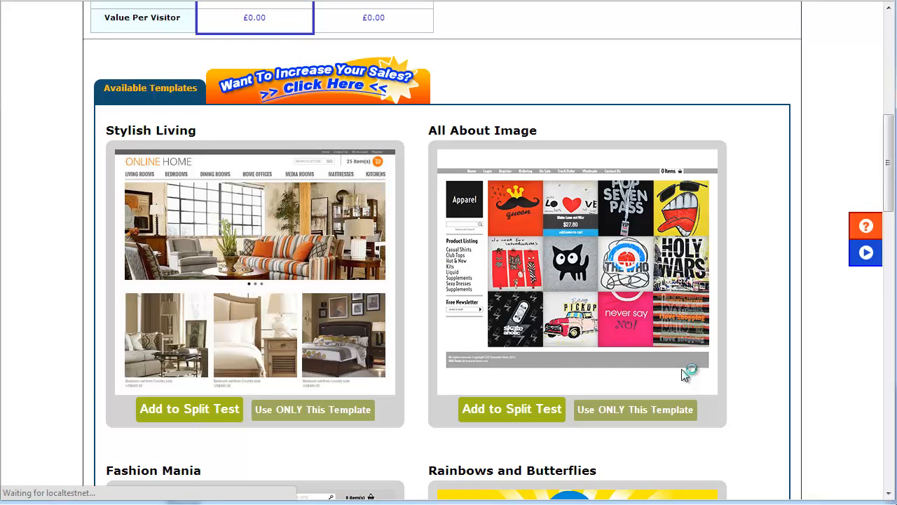